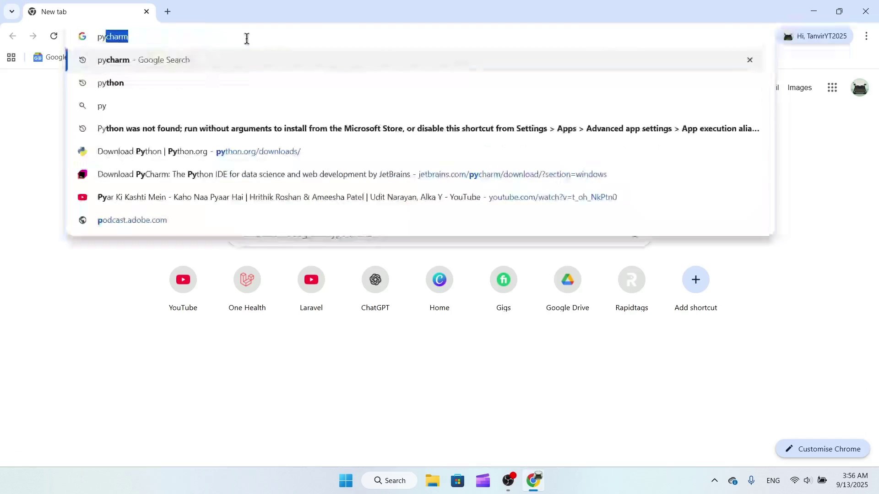
Search the web for python, open its official downloads page and download the Python 3.13.7 installer for Windows.
key("Return")
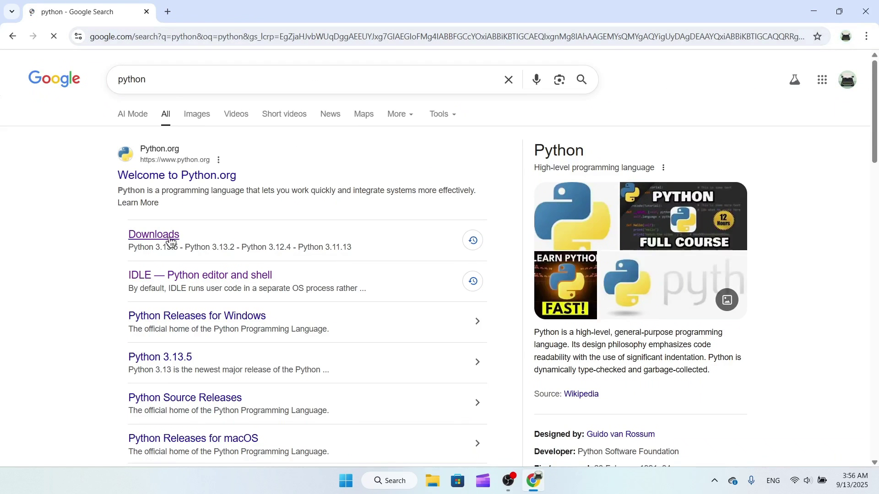
left_click(164, 238)
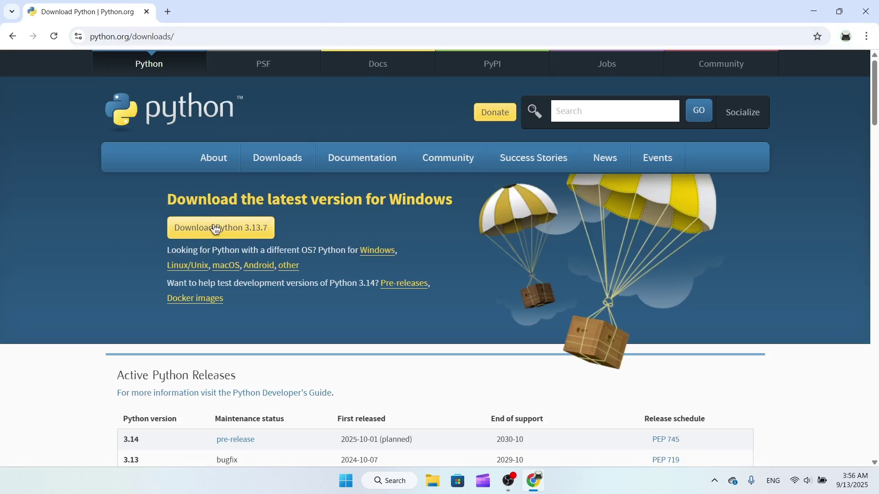
mouse_move(275, 163)
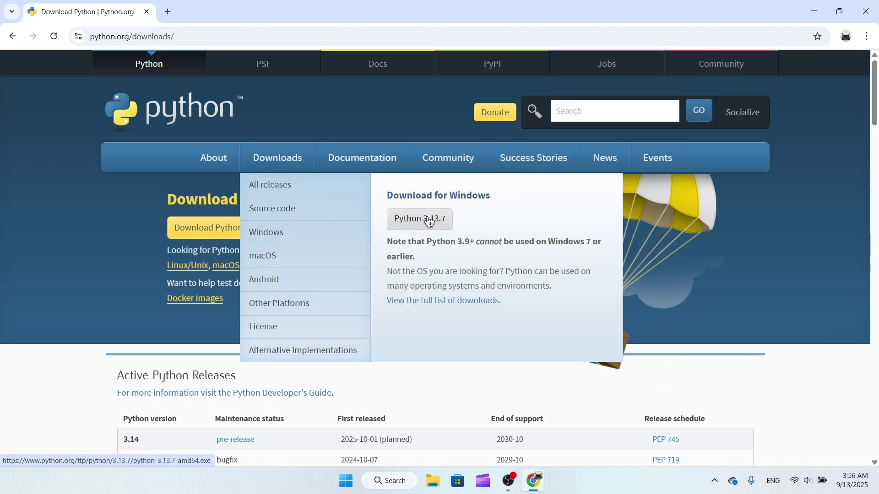
left_click(231, 238)
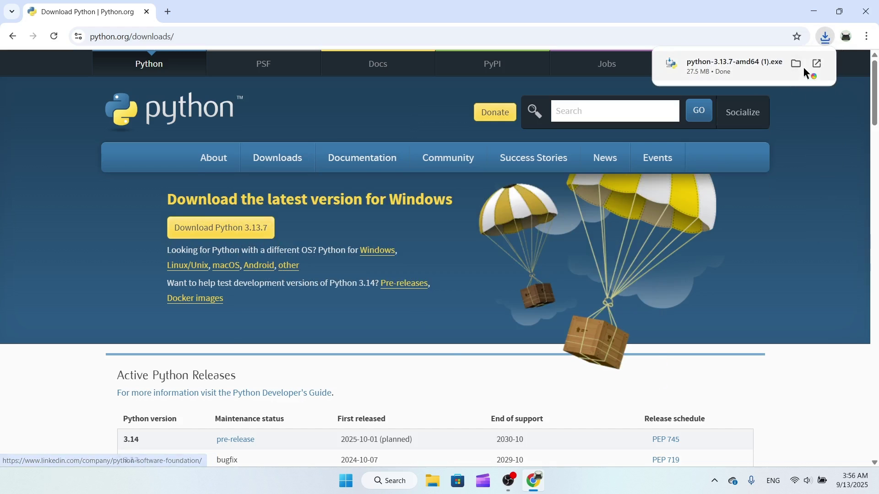
left_click(815, 12)
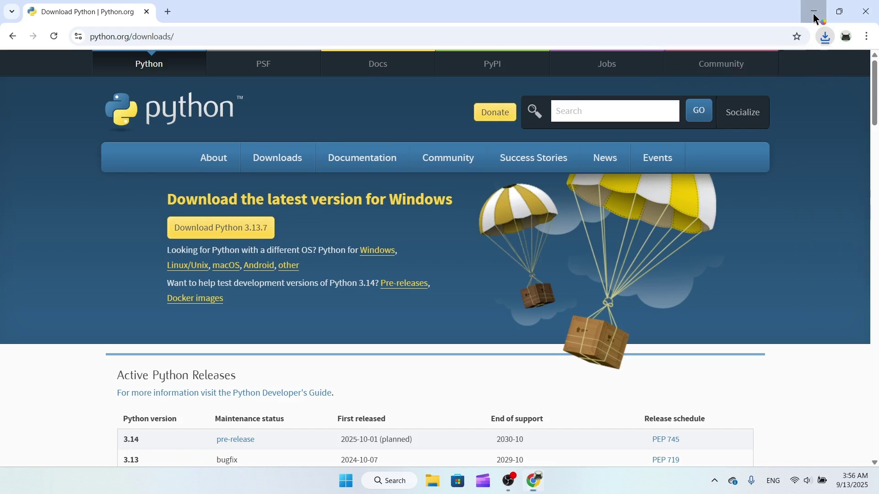
Delete the duplicate installer python-3.13.7-amd64 (1) from the Downloads folder.
double_click(12, 87)
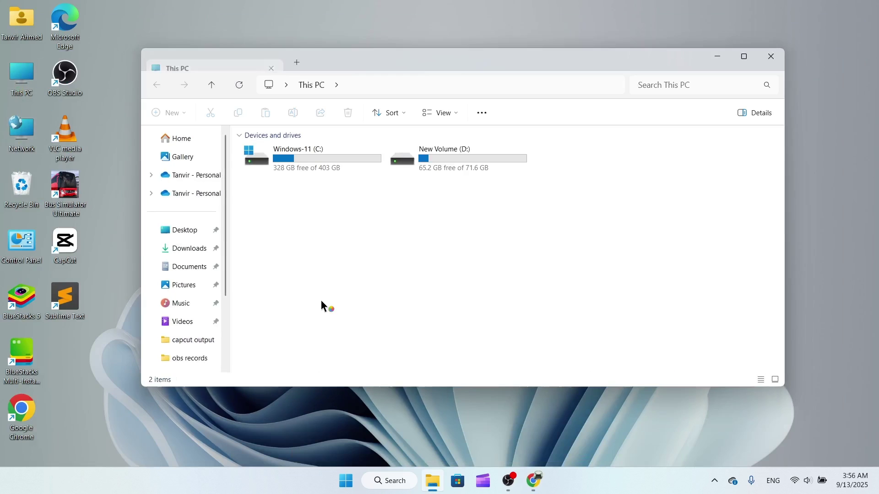
left_click(187, 249)
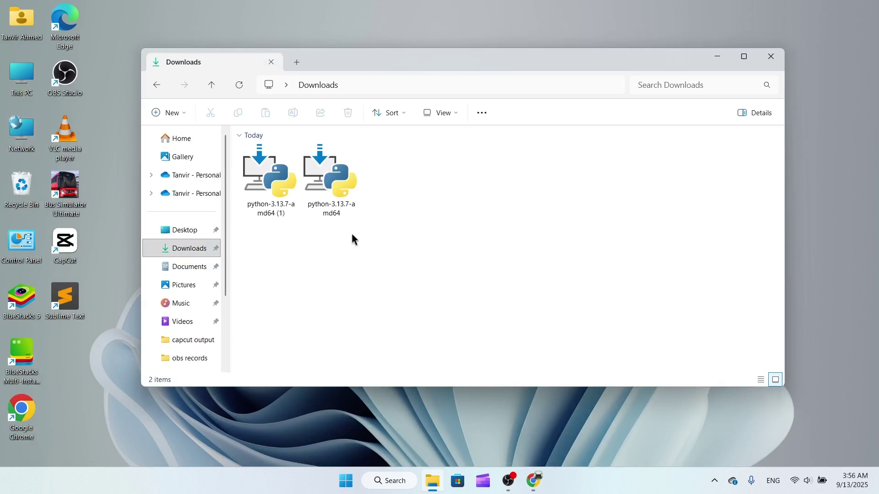
left_click(260, 183)
left_click(348, 113)
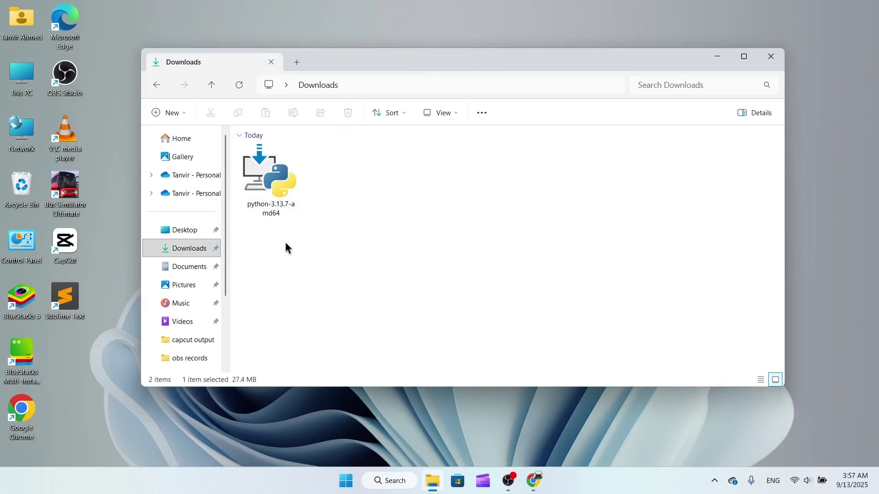
Launch the python-3.13.7-amd64 installer, choose a customized installation and accept the default optional features.
left_click(273, 178)
double_click(274, 177)
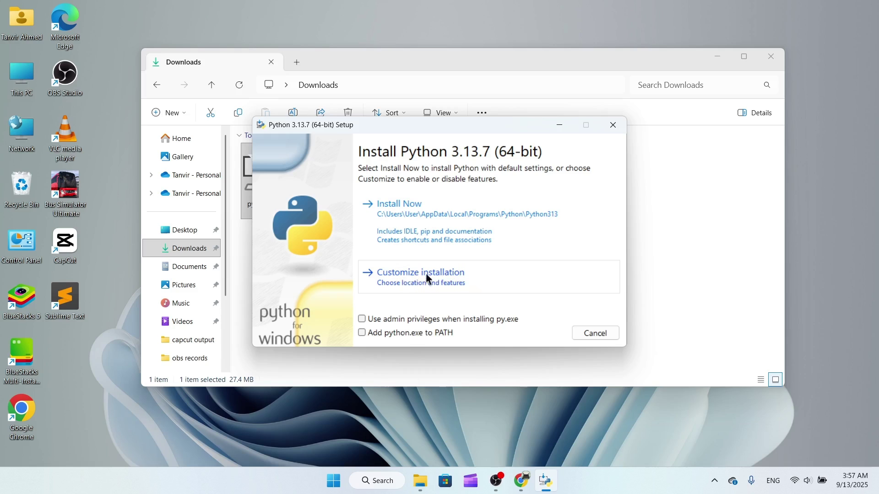
left_click(492, 277)
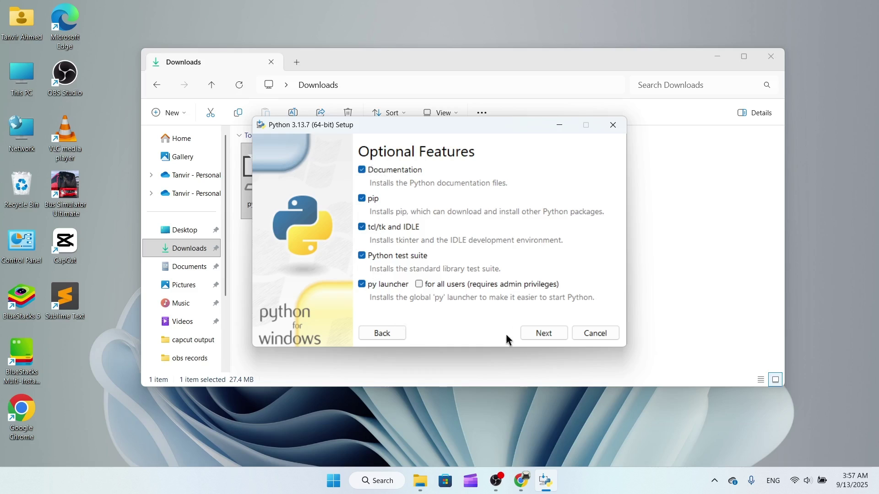
left_click(374, 335)
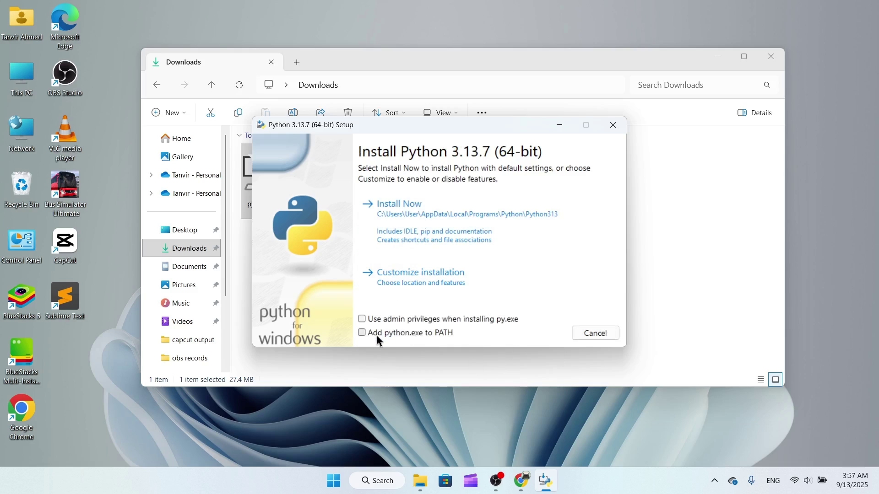
left_click(429, 281)
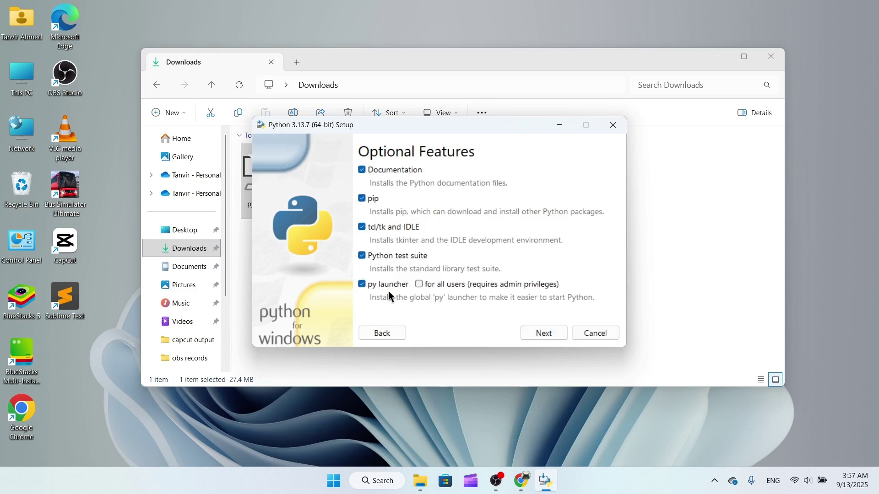
left_click(543, 333)
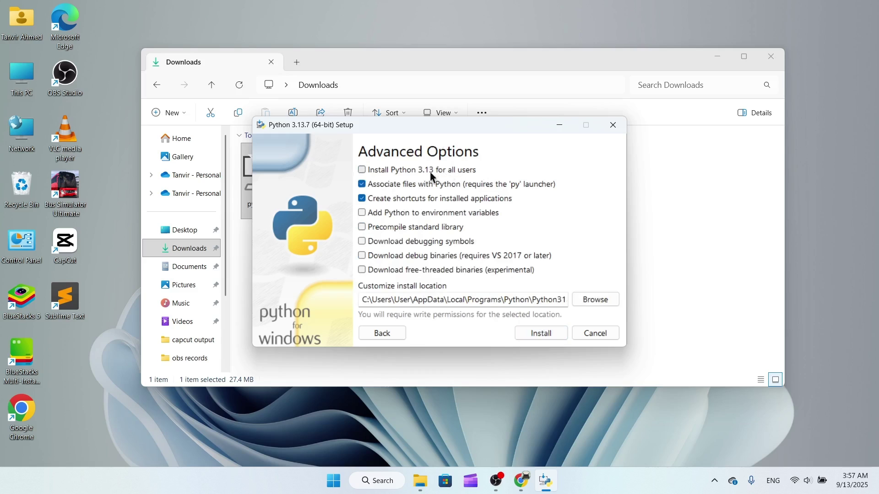
Install Python 3.13 for all users in C:\Program Files\Python313, then close the setup and the Downloads folder.
left_click(362, 170)
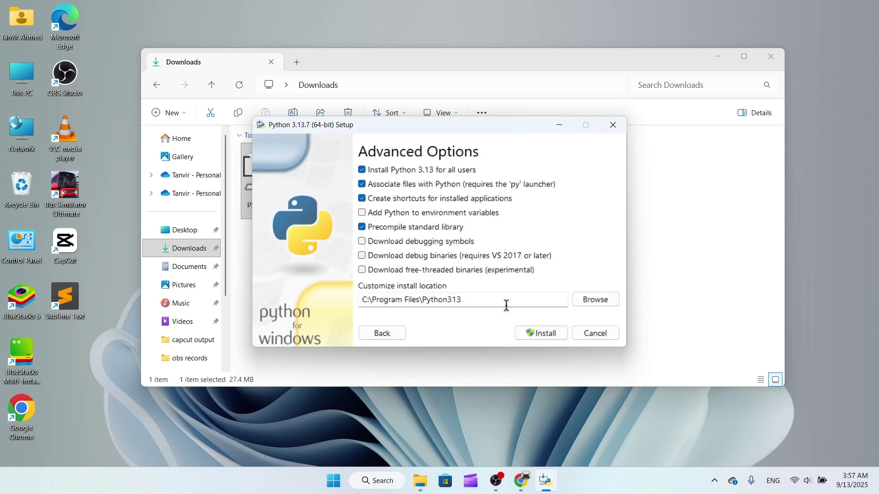
left_click_drag(497, 302, 347, 302)
left_click(399, 301)
left_click(530, 340)
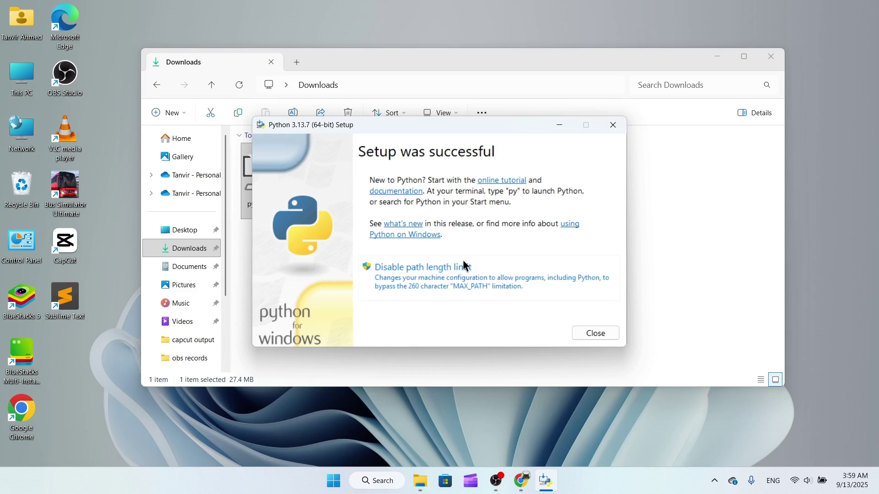
left_click(595, 333)
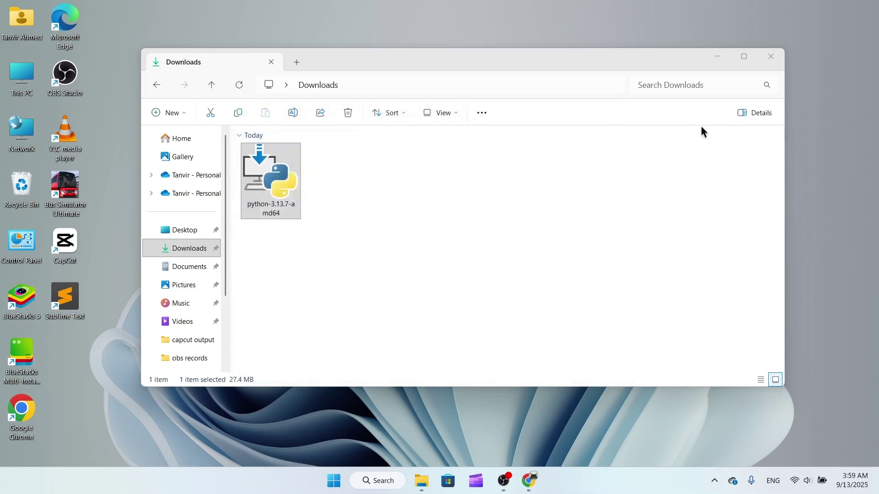
left_click(771, 57)
Check Control Panel's list of installed programs for Python, then close it.
left_click(347, 484)
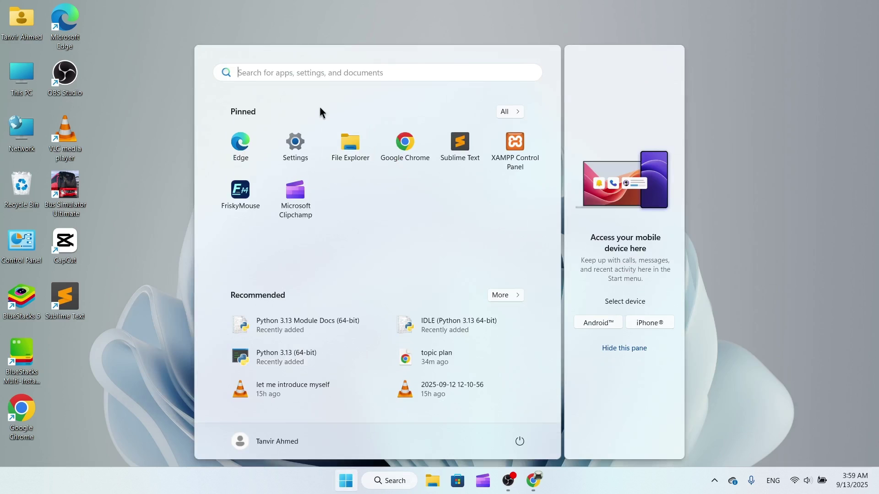
type("cont")
key("Return")
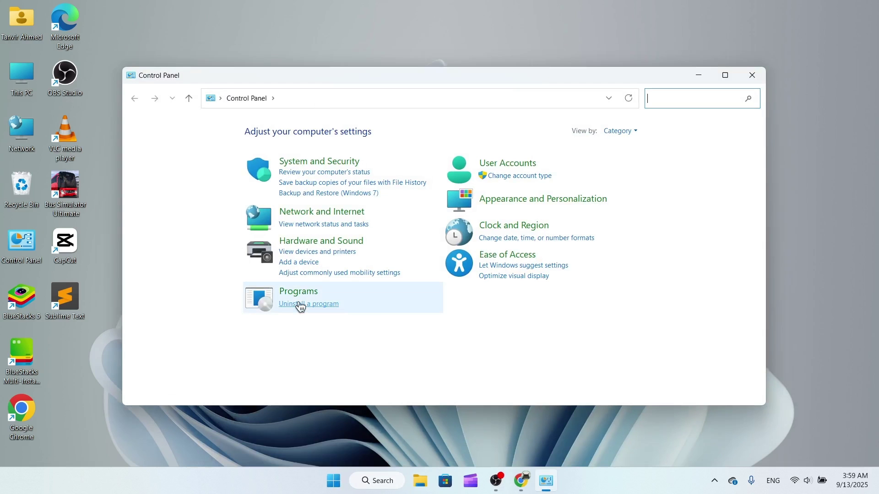
left_click(298, 303)
scroll(265, 322, "down", 1)
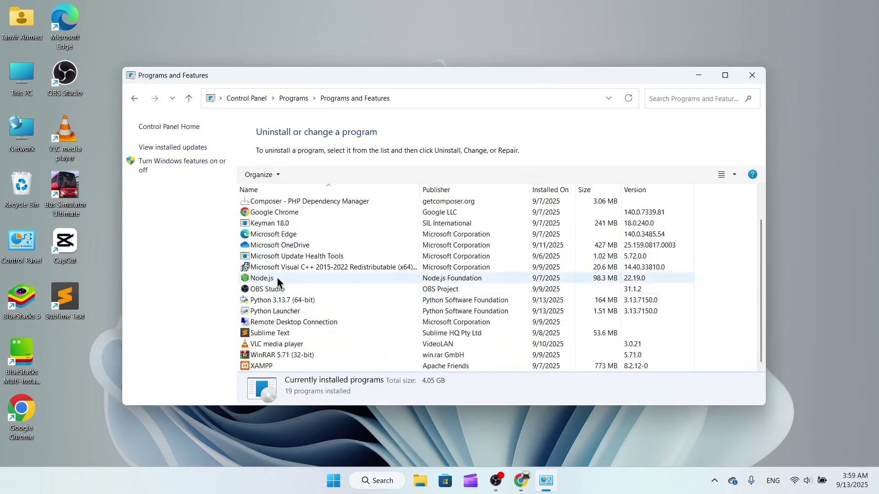
left_click(752, 75)
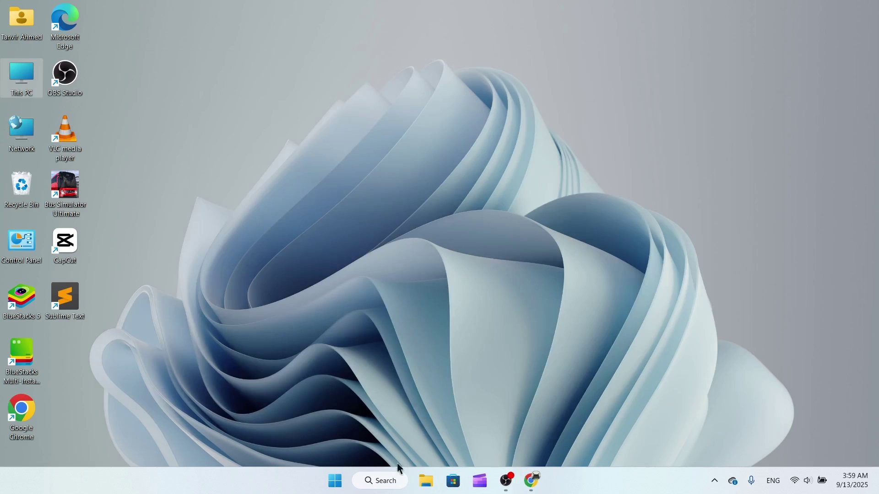
Run python --version in Command Prompt to check whether Python is recognized, then minimize the window.
left_click(347, 482)
type("cmd")
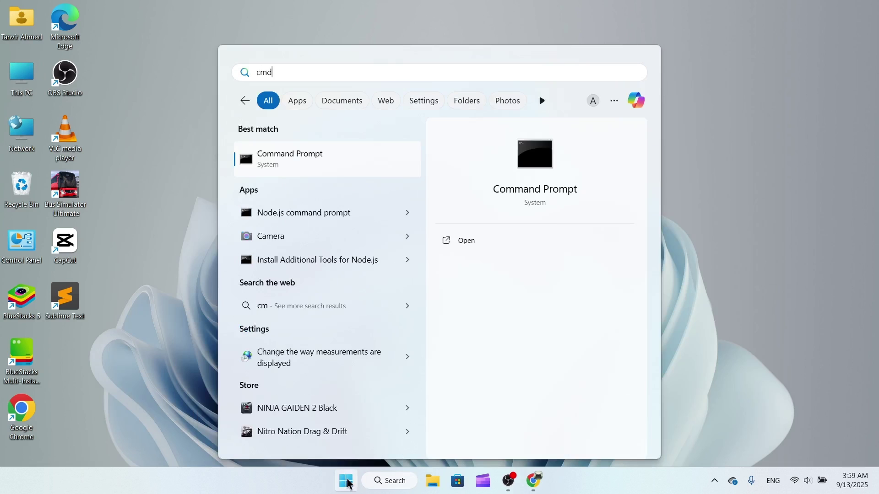
left_click(324, 161)
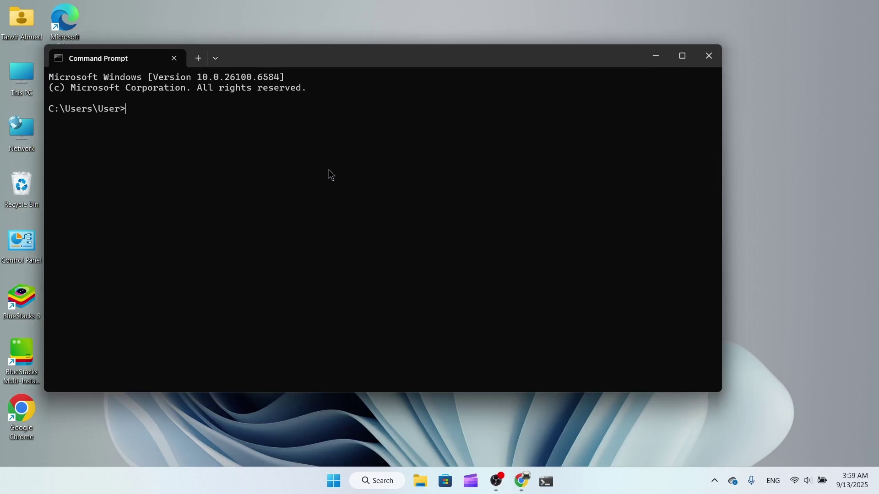
type("pkg")
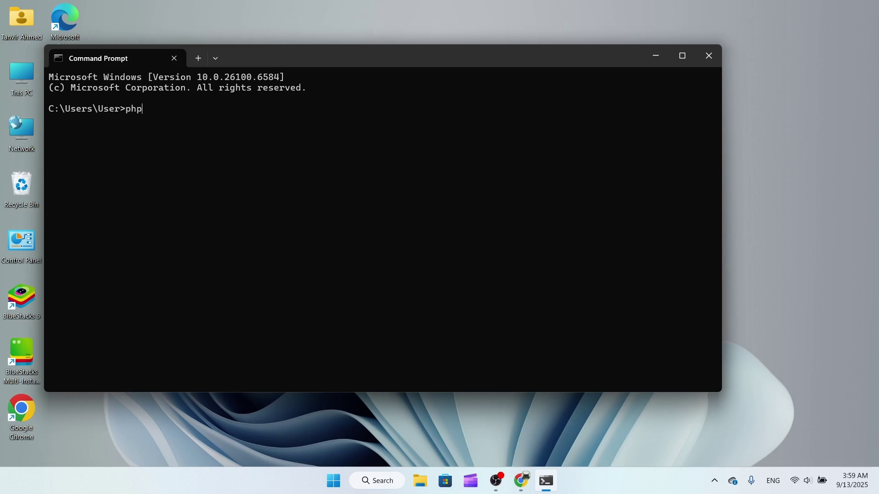
key("BackSpace")
key("BackSpace")
type("ython --version")
key("Return")
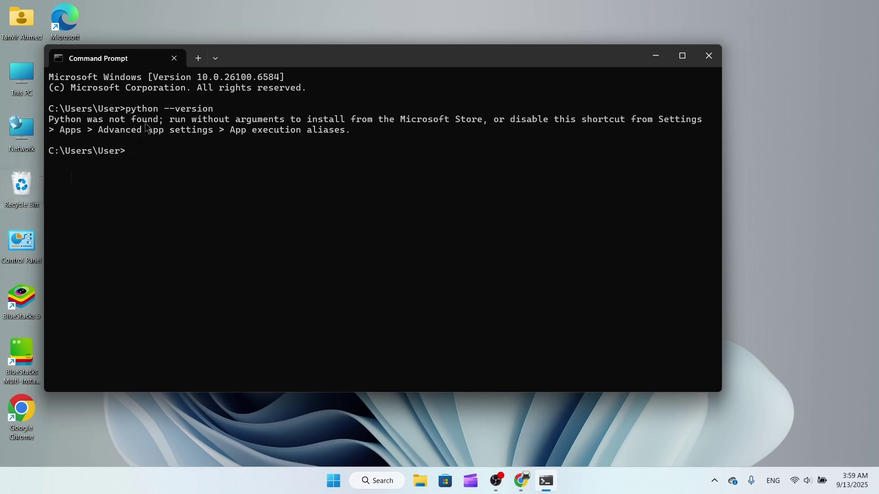
left_click_drag(363, 53, 411, 78)
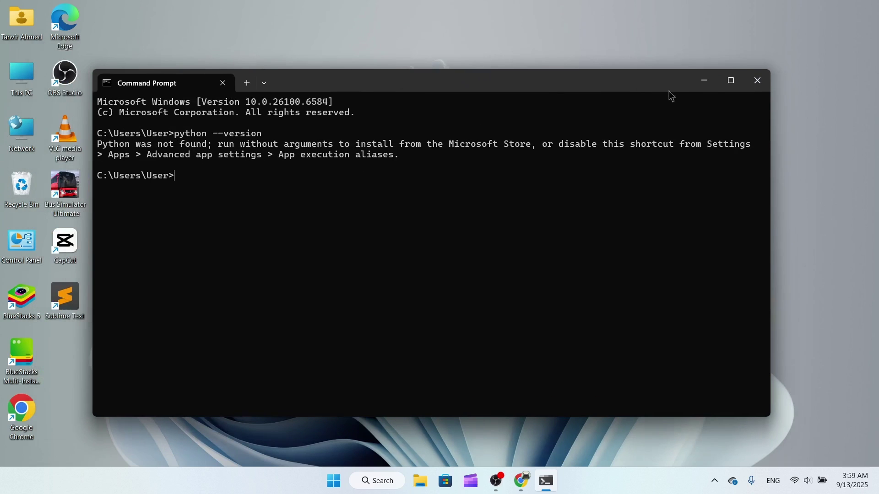
left_click(703, 81)
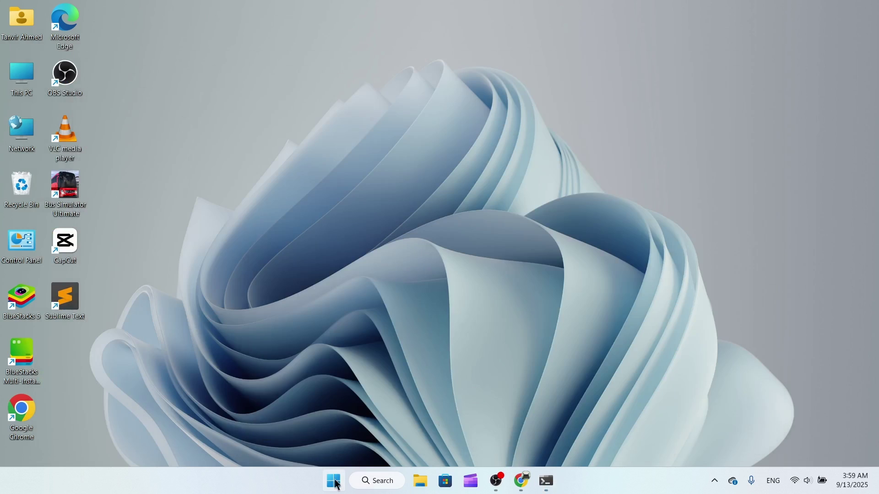
Open the system Path variable for editing in the Environment Variables settings.
left_click(335, 483)
type("en")
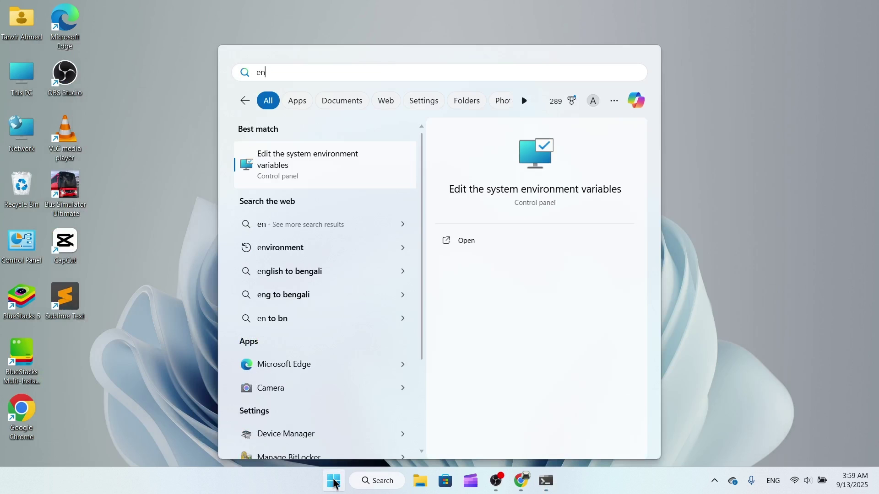
type("v")
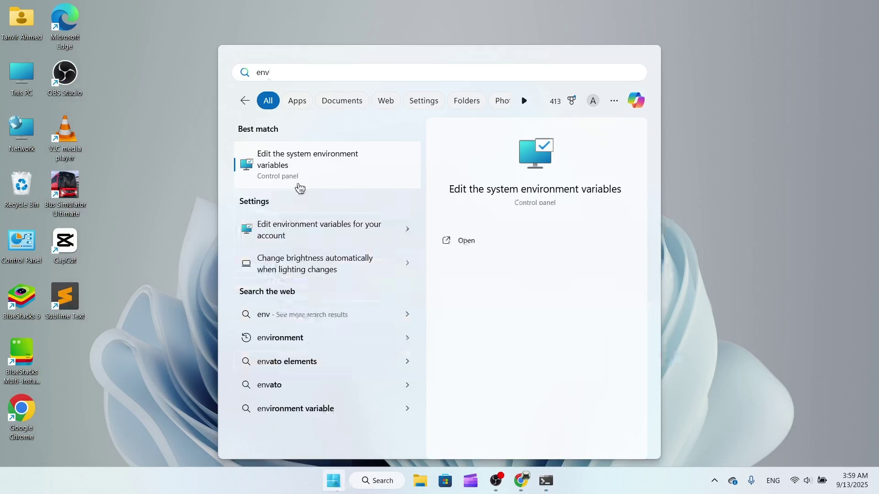
left_click(290, 165)
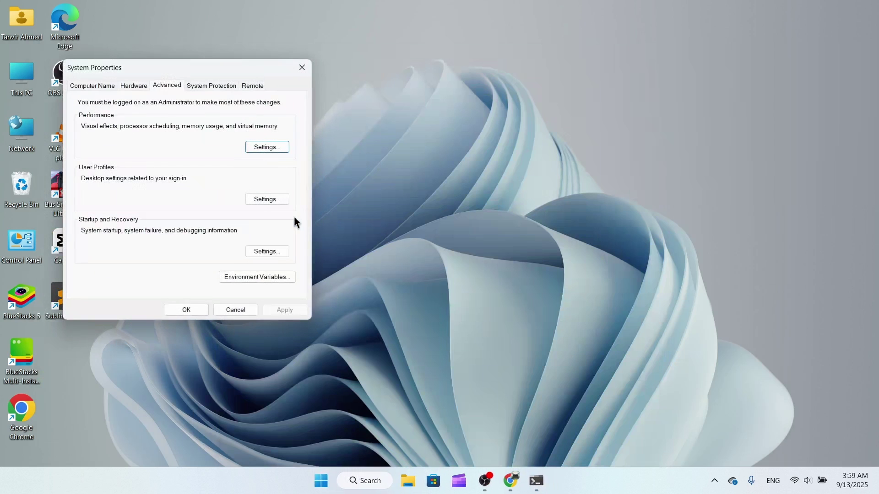
left_click(257, 277)
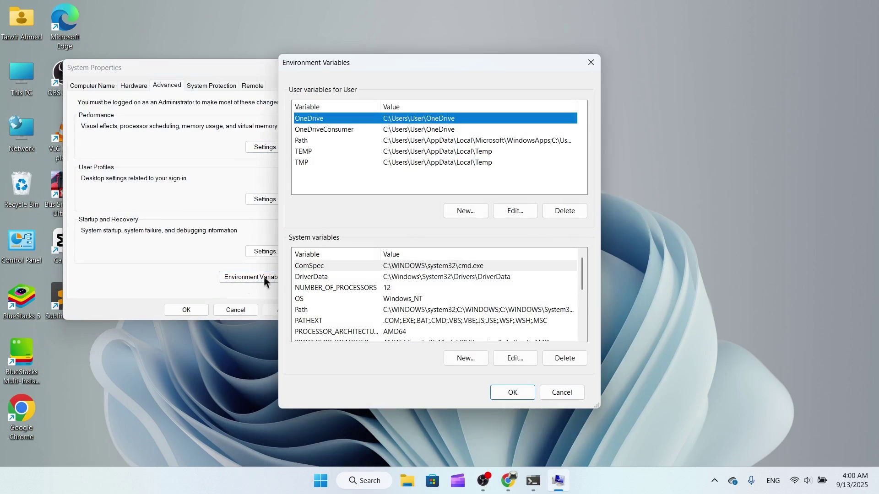
left_click(306, 310)
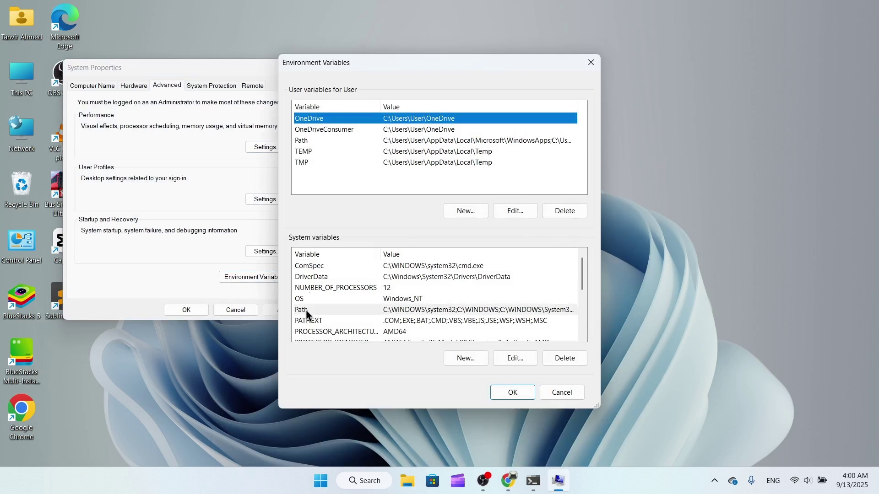
left_click(508, 356)
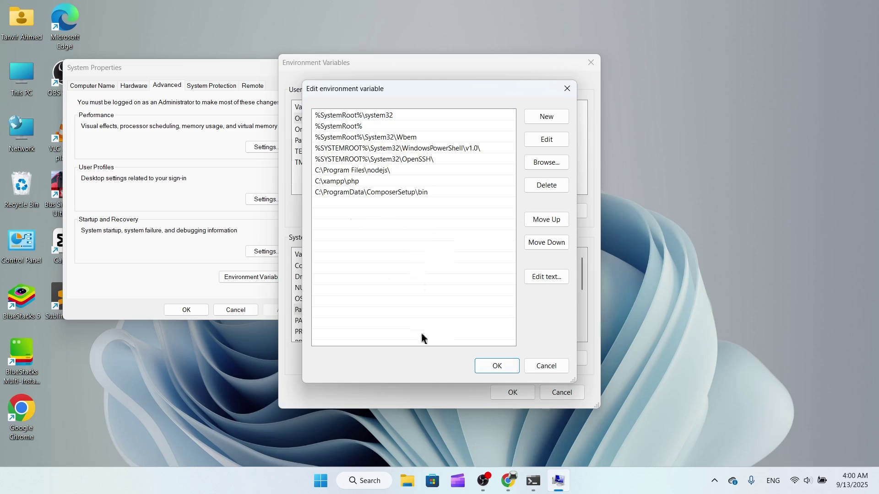
Copy the folder path C:\Program Files\Python313 from File Explorer, then close the File Explorer window.
left_click(405, 484)
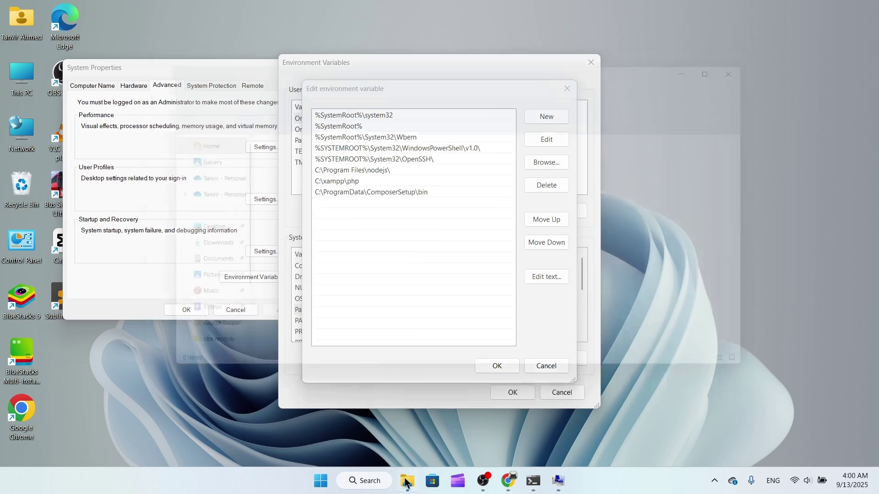
scroll(196, 311, "down", 2)
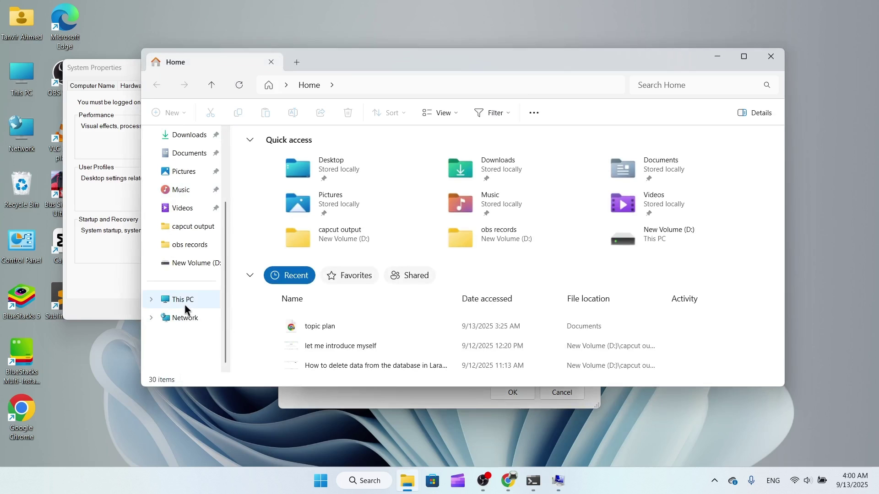
left_click(185, 303)
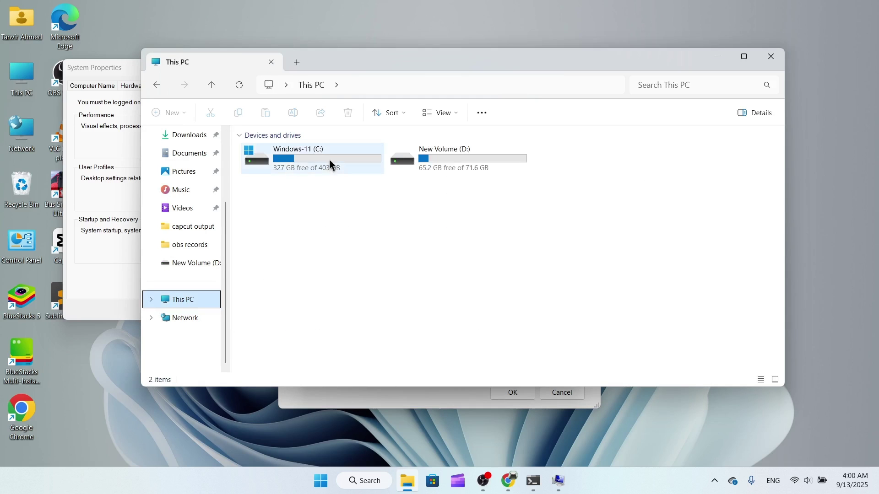
double_click(323, 166)
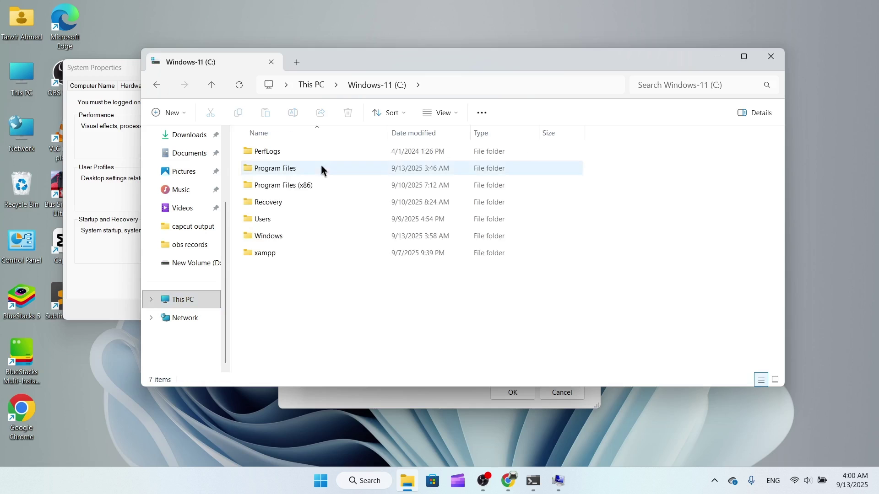
double_click(289, 169)
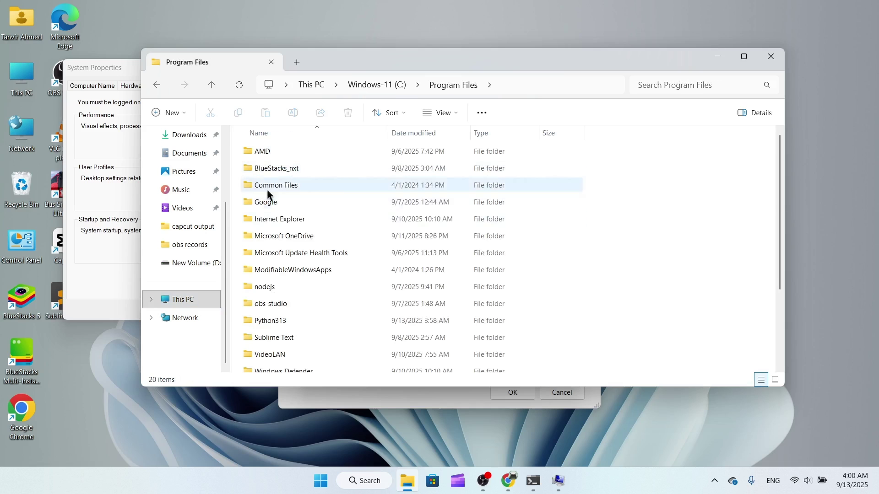
double_click(287, 321)
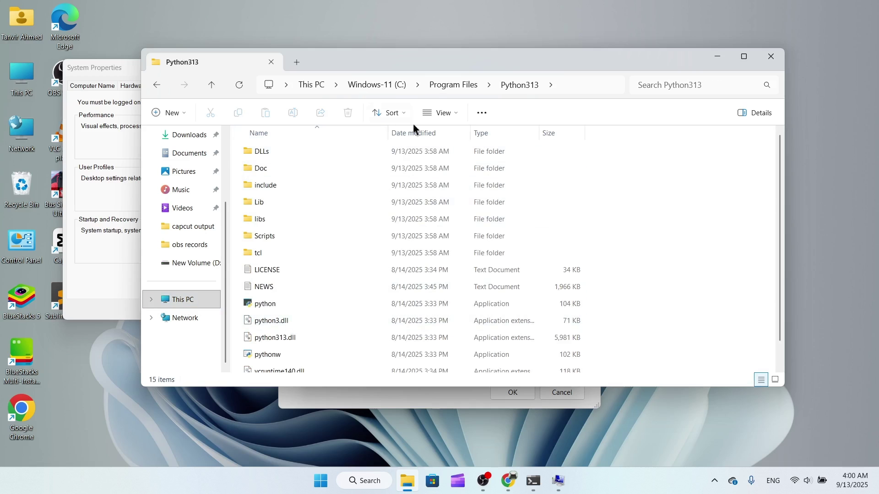
left_click(443, 86)
right_click(320, 88)
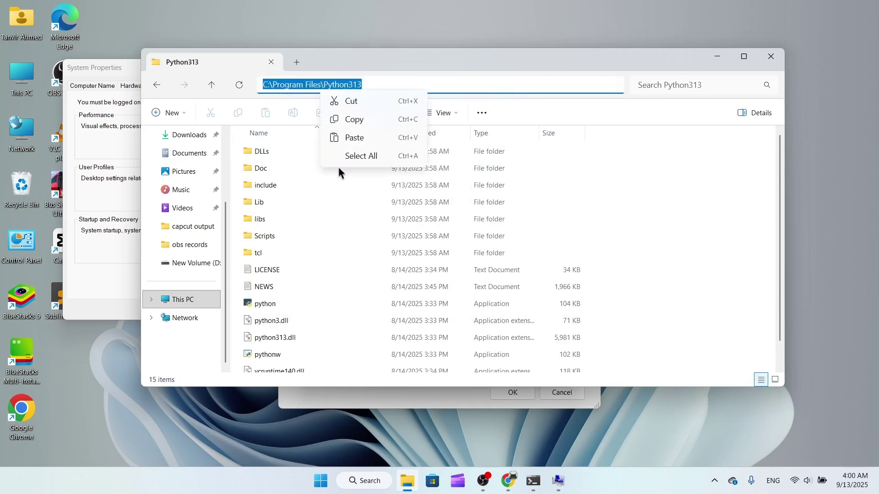
left_click(356, 120)
left_click(764, 61)
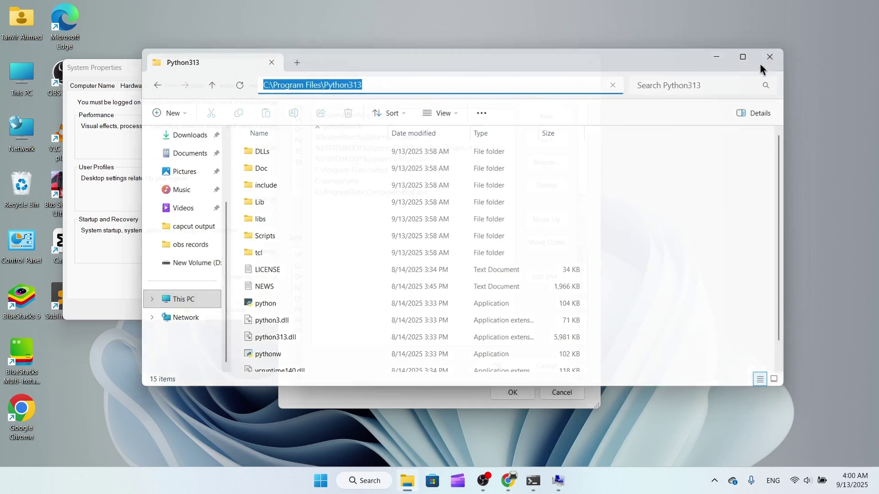
Add C:\Program Files\Python313 as a new entry in the system Path variable and save all the open settings dialogs.
left_click(548, 118)
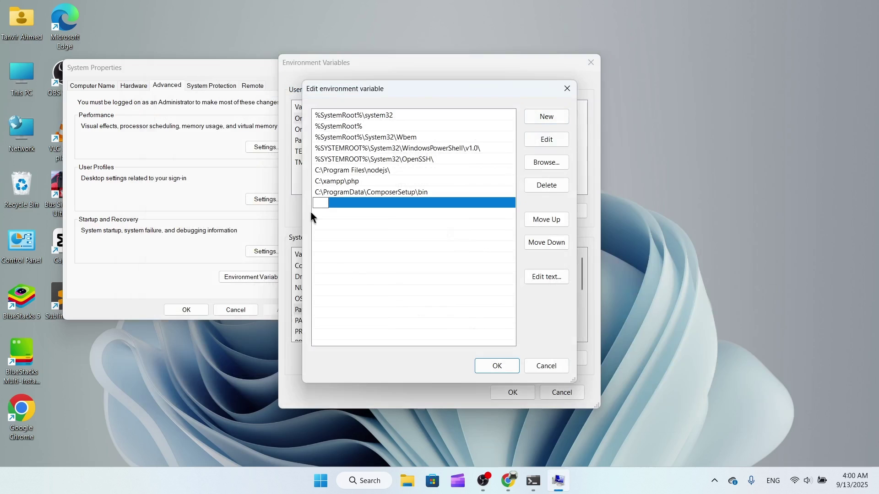
key("ctrl+v")
left_click(432, 245)
left_click(497, 366)
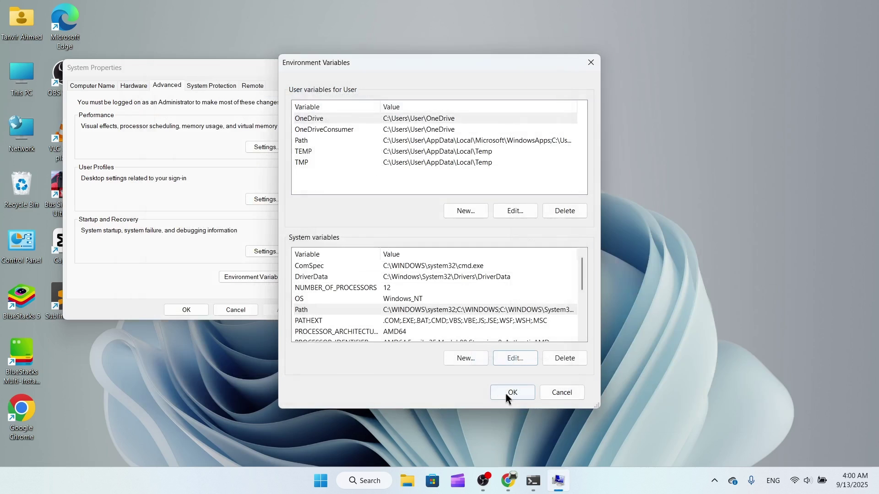
left_click(512, 392)
left_click(186, 310)
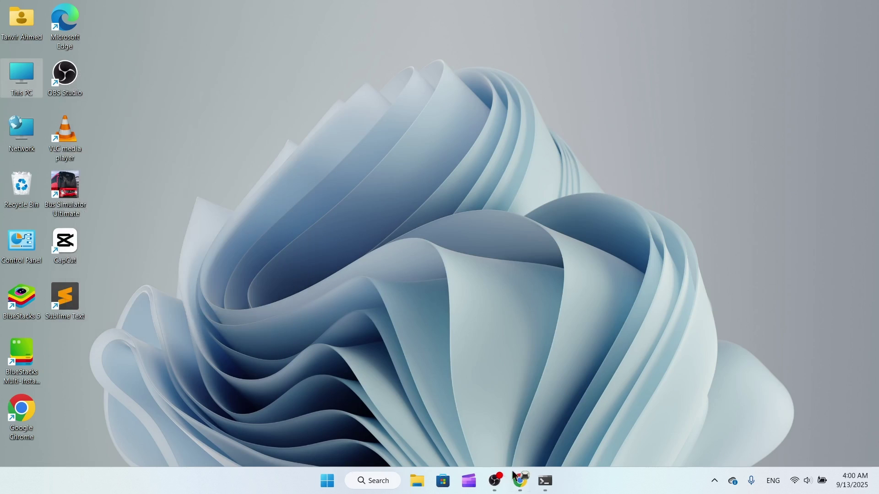
Replace the old Command Prompt with a fresh one, run python --version in it, then close the window.
left_click(545, 481)
left_click(753, 80)
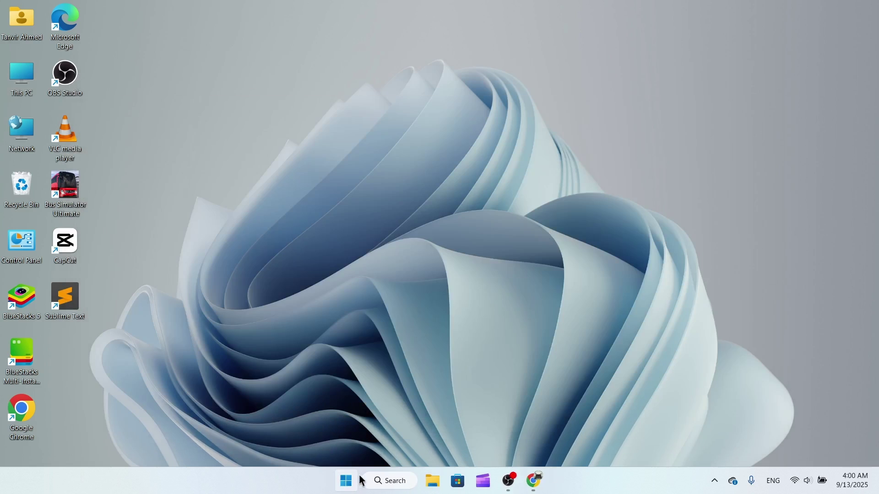
left_click(346, 480)
type("cmd")
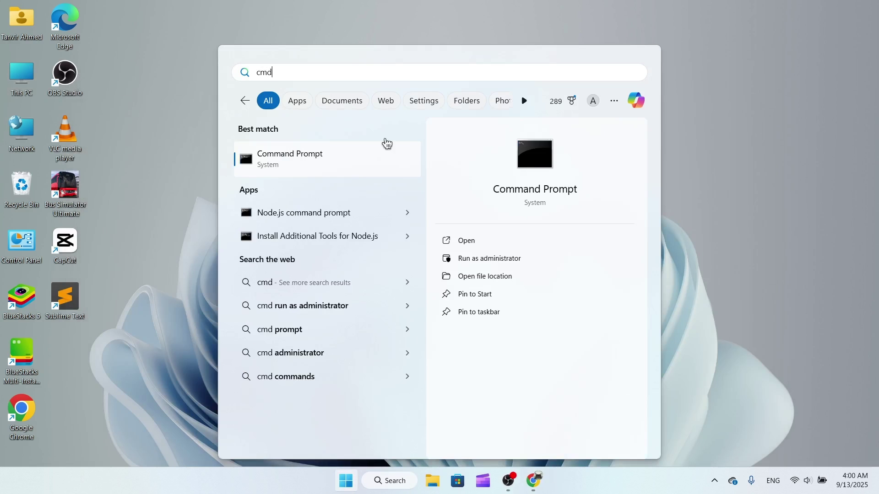
key("Return")
type("p")
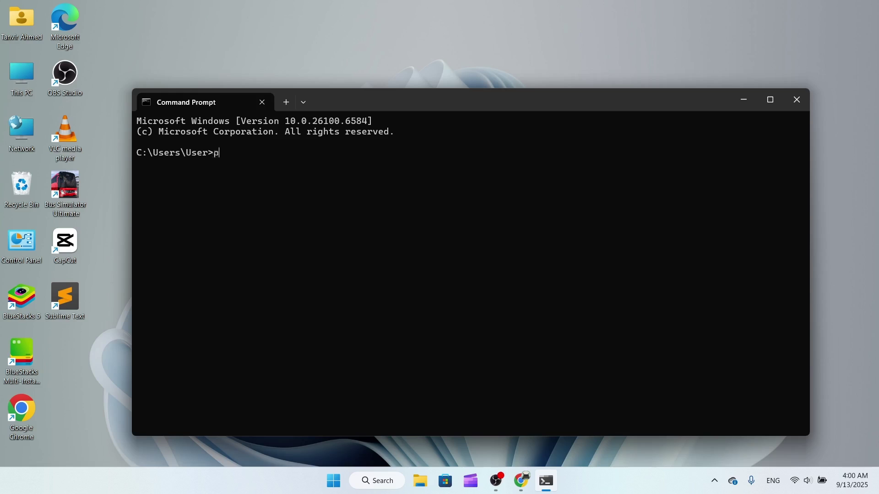
type("ython --version")
key("Return")
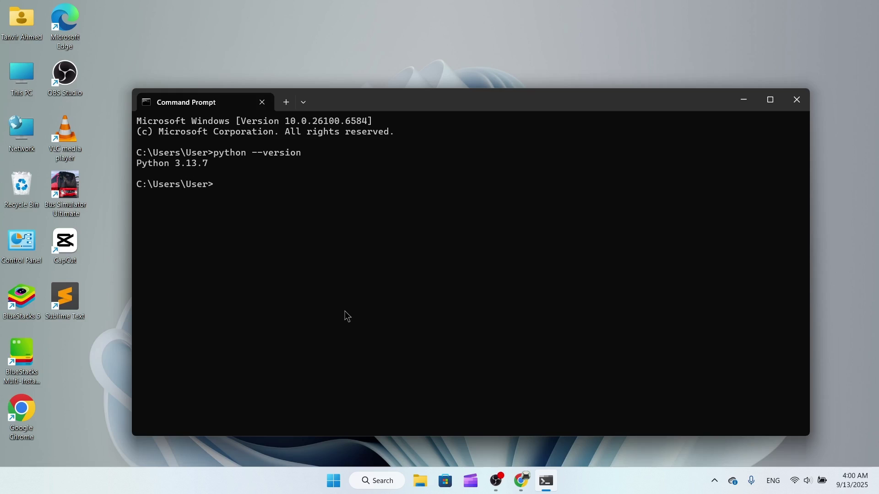
left_click(797, 100)
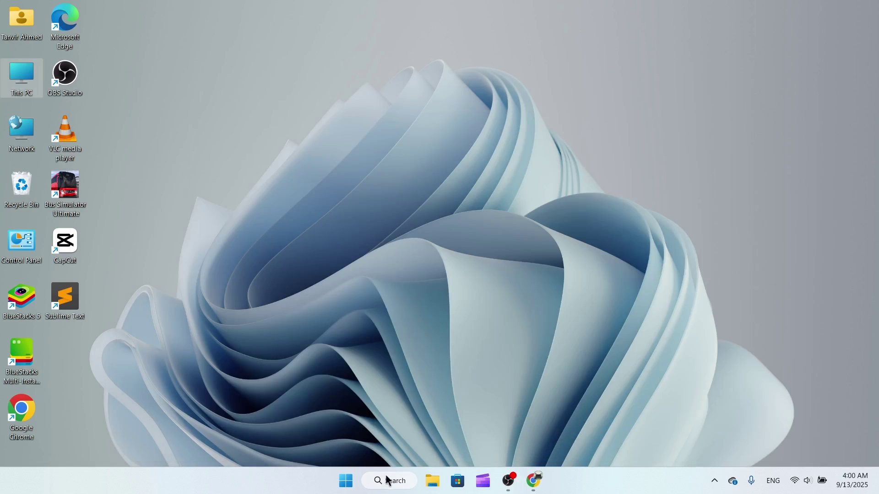
Search Windows for idle and open IDLE (Python 3.13 64-bit) to check that it starts, then close it.
left_click(350, 488)
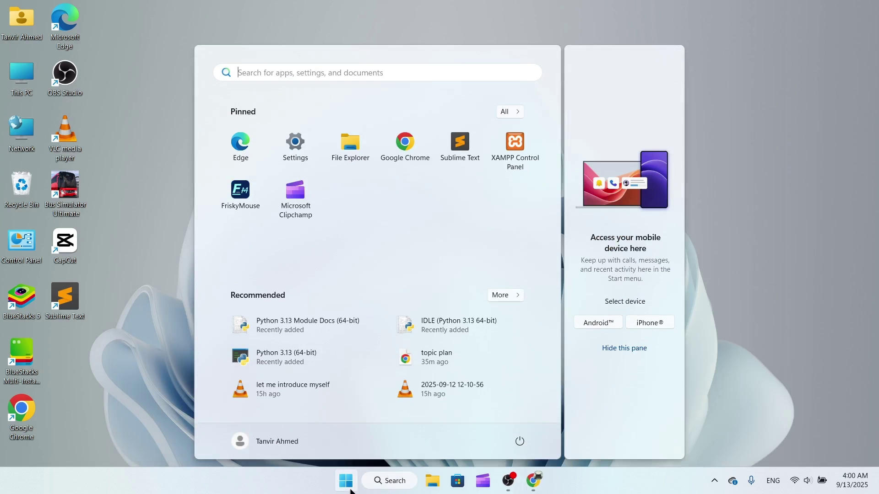
type("idl")
key("BackSpace")
type("e")
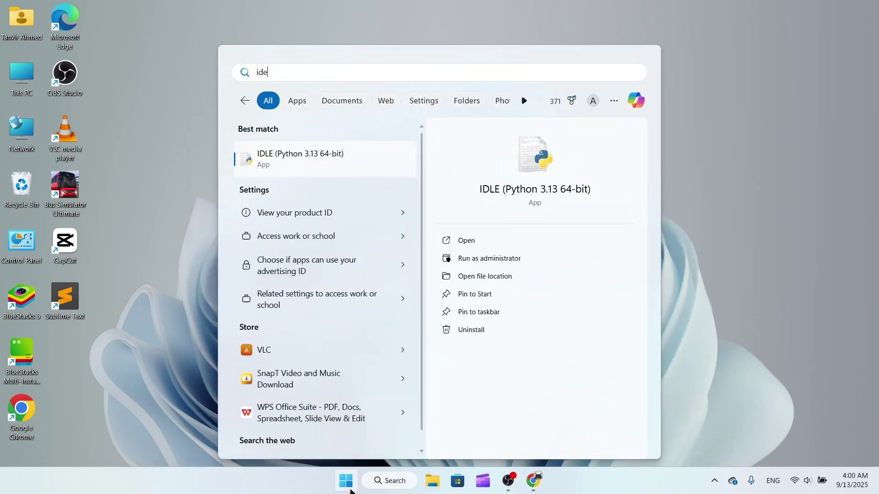
key("BackSpace")
key("BackSpace")
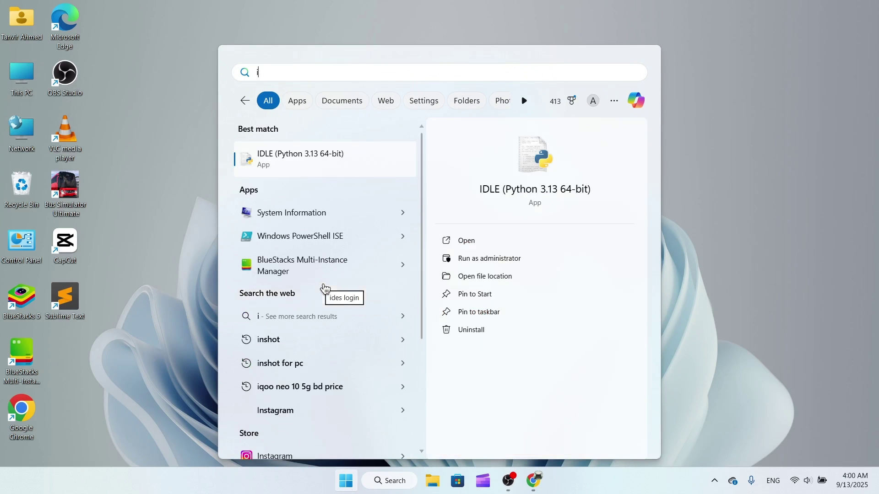
type("dle")
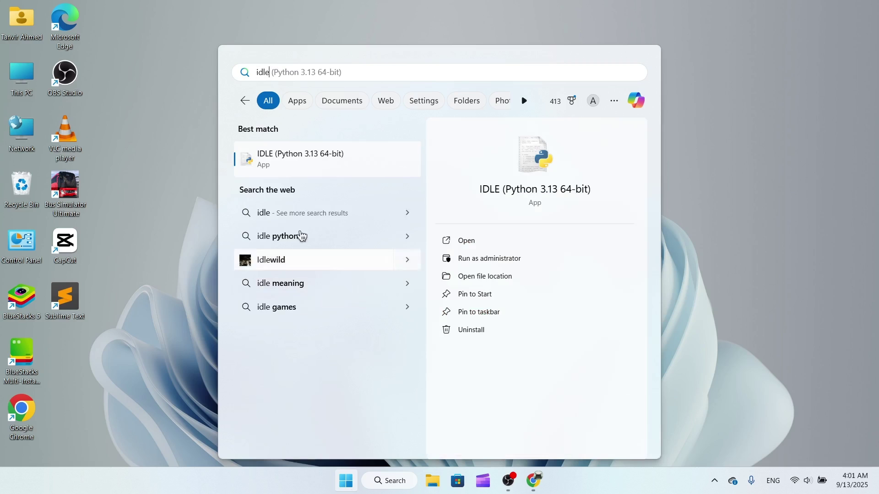
left_click(380, 161)
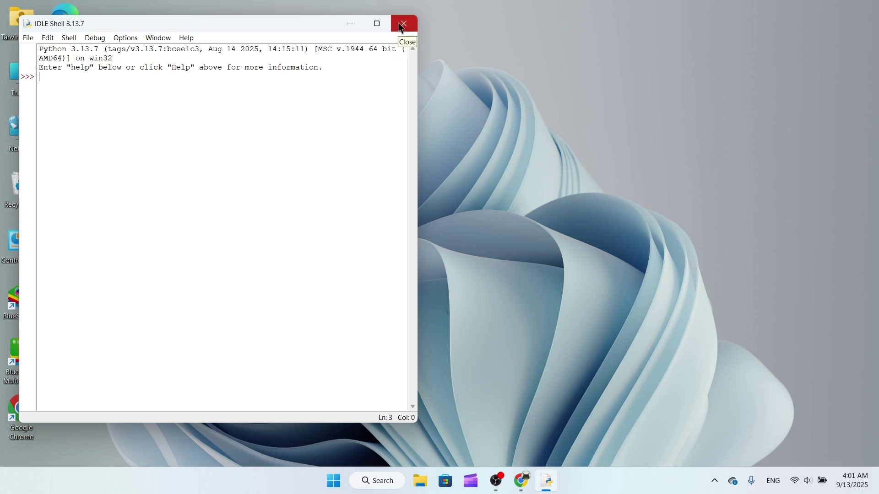
left_click(402, 24)
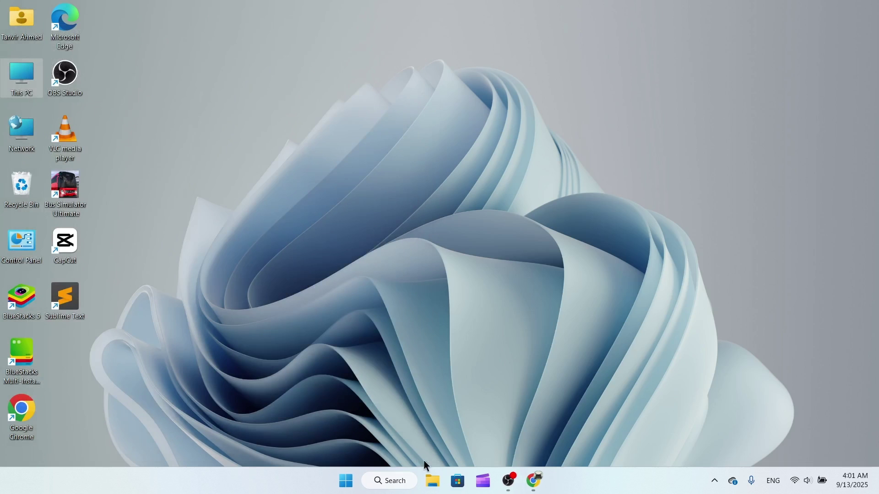
Switch to Chrome, search for pycharm in a new tab, and open JetBrains' PyCharm download page, dismissing the cookie notice.
left_click(536, 488)
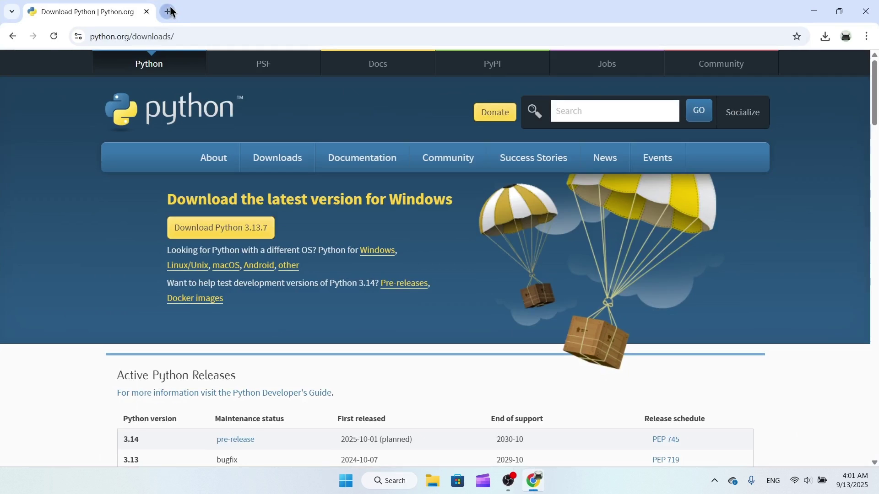
left_click(167, 12)
type("pycharm")
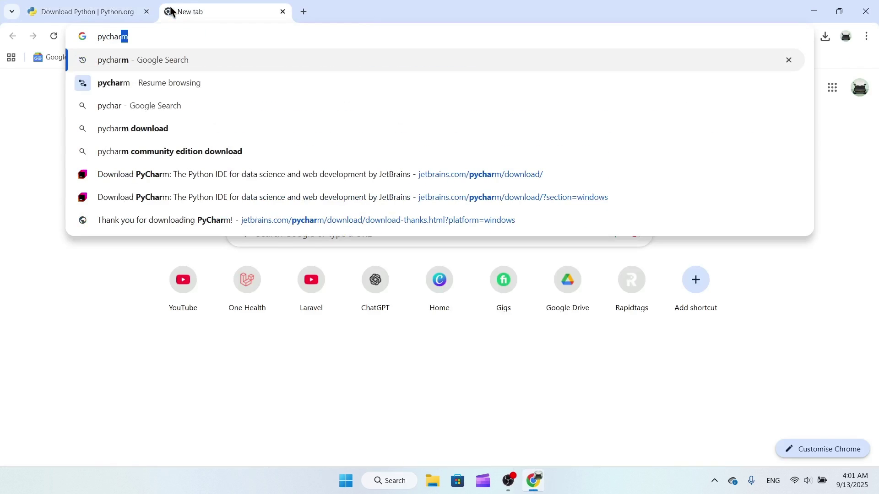
key("Return")
scroll(207, 224, "down", 5)
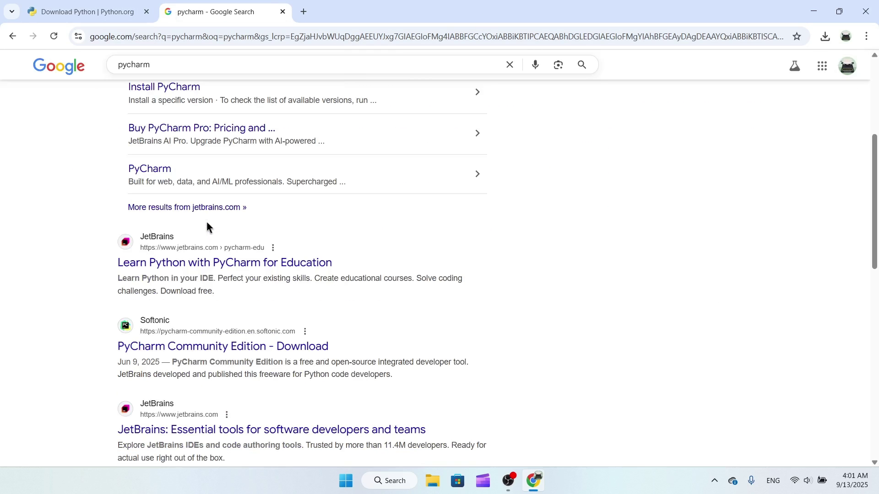
scroll(150, 238, "up", 5)
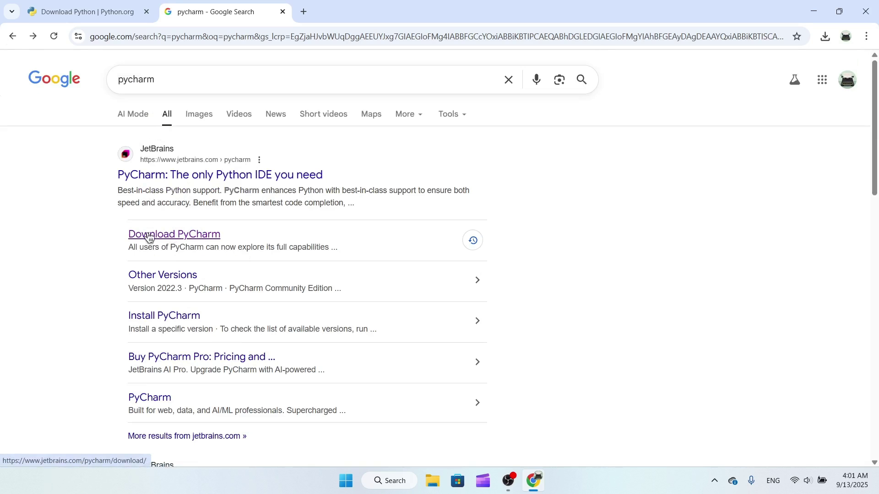
left_click(171, 236)
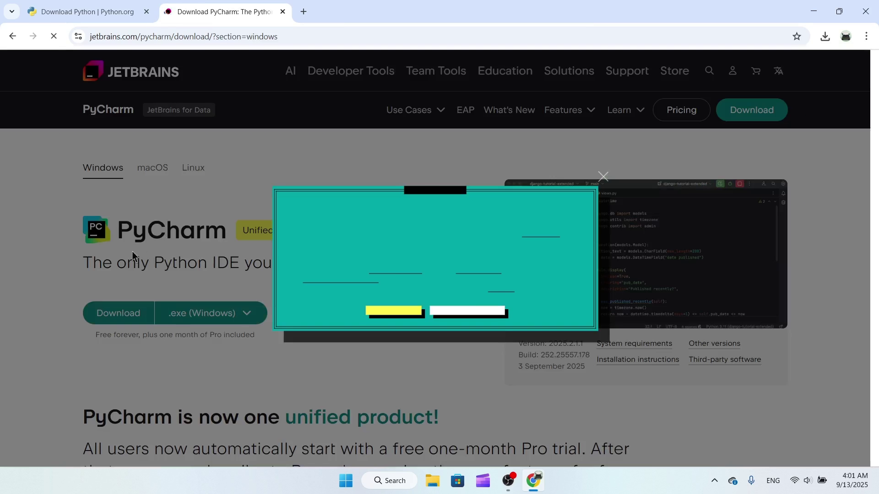
left_click(603, 172)
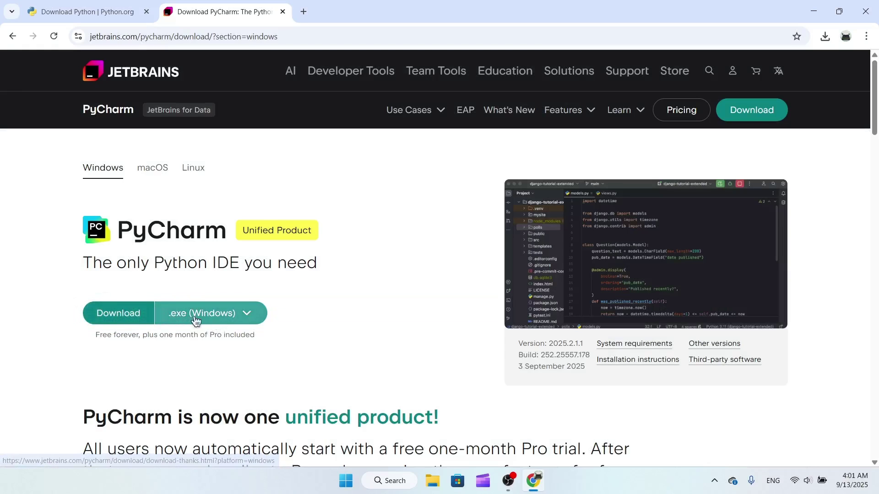
Start downloading the PyCharm .exe installer for Windows, then cancel the download and close the browser.
left_click(109, 317)
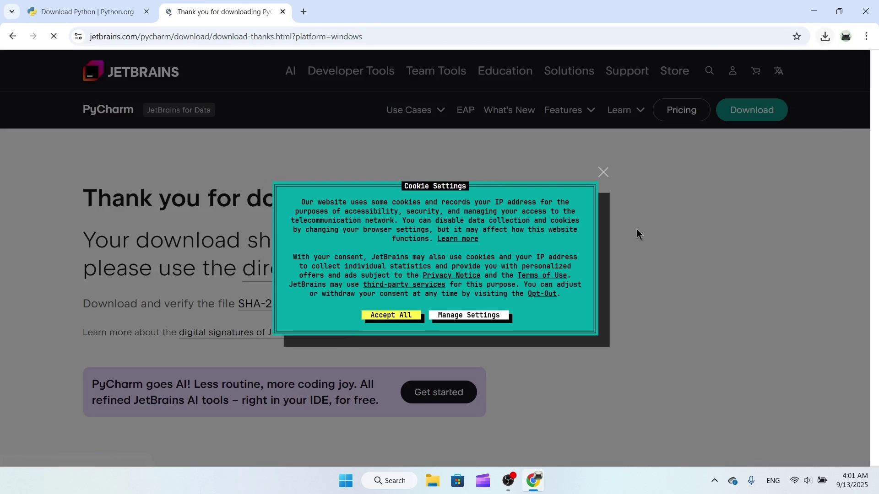
left_click(603, 172)
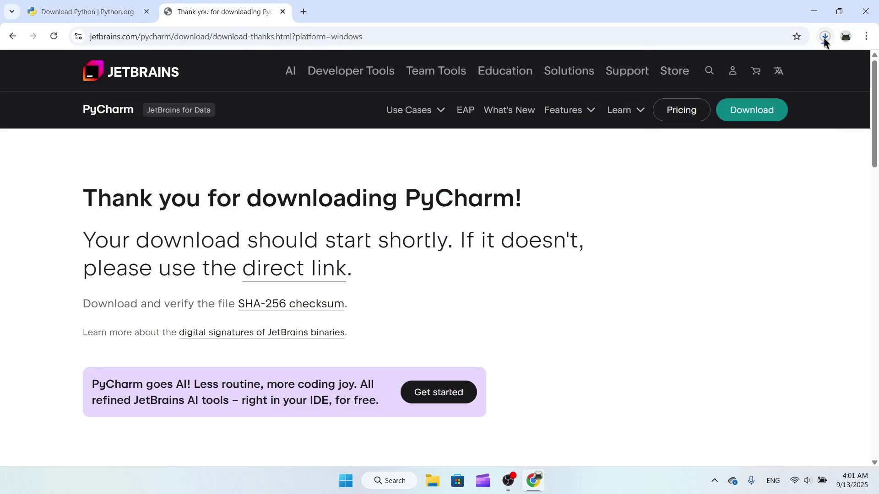
left_click(825, 40)
left_click(785, 86)
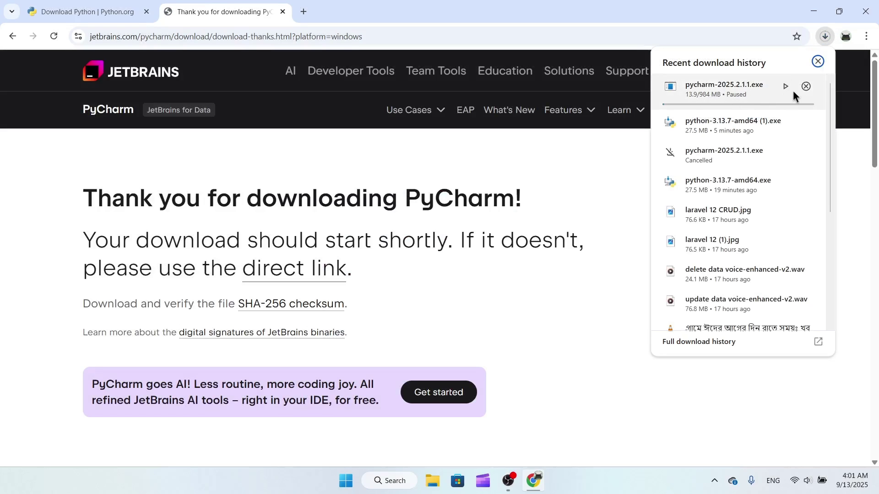
left_click(806, 86)
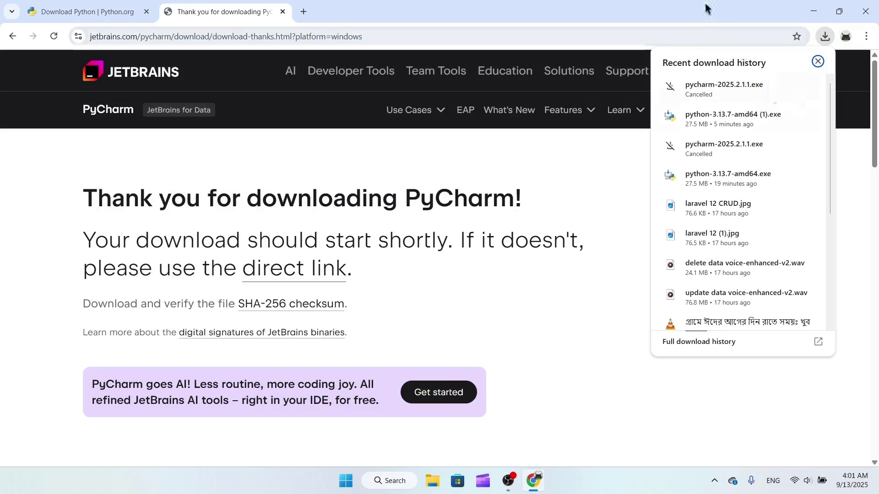
left_click(818, 61)
left_click(865, 11)
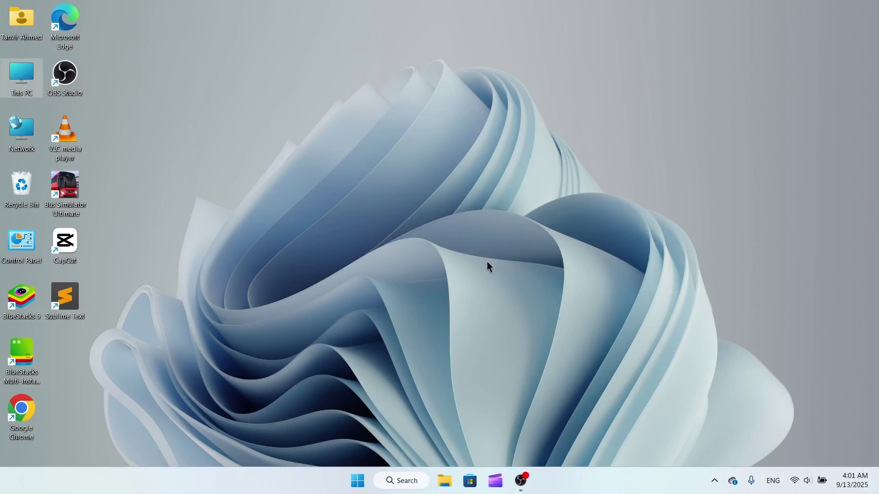
right_click(315, 131)
left_click(314, 137)
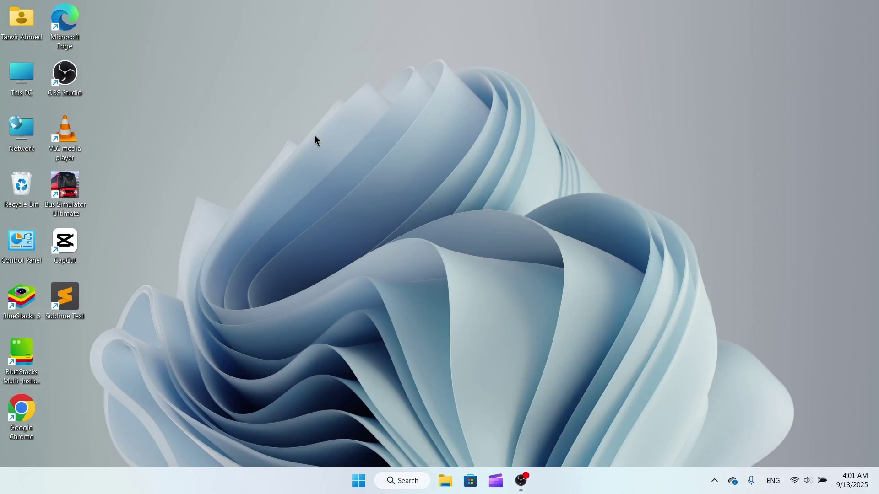